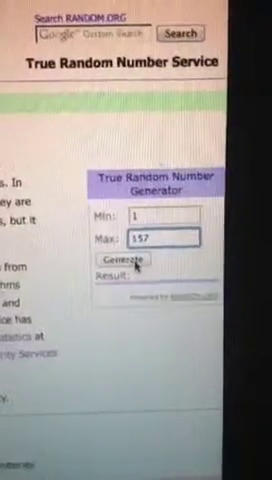
Generate a random number in the 1–157 range, which comes out as 119
click(124, 249)
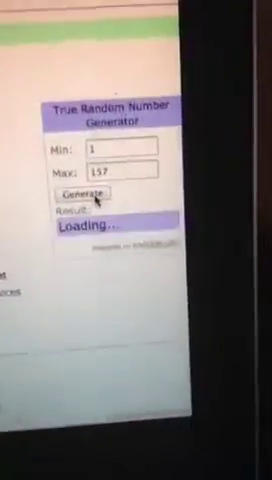